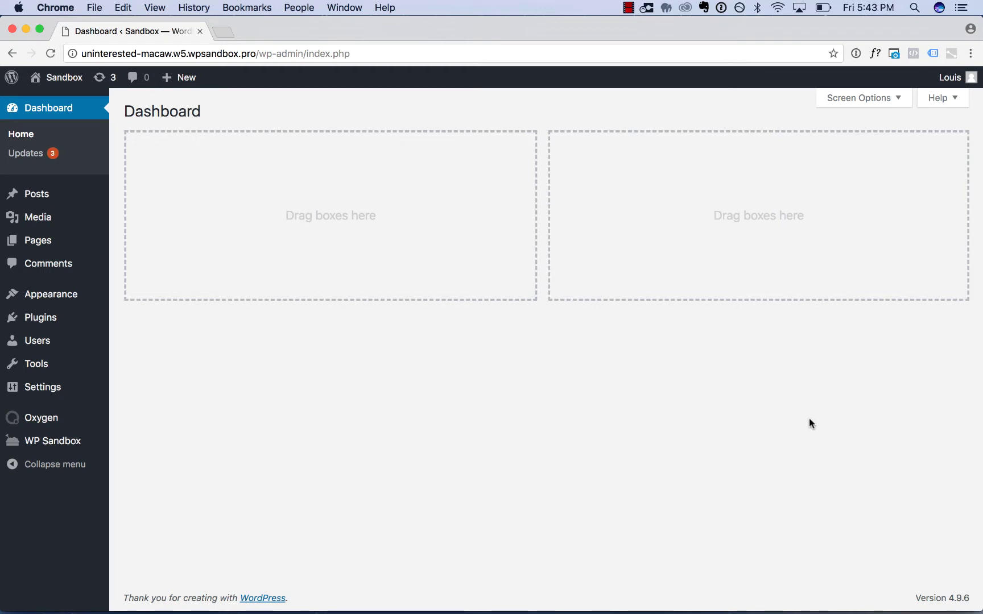
Reveal the Oxygen menu in the WordPress admin sidebar.
mouse_move(73, 427)
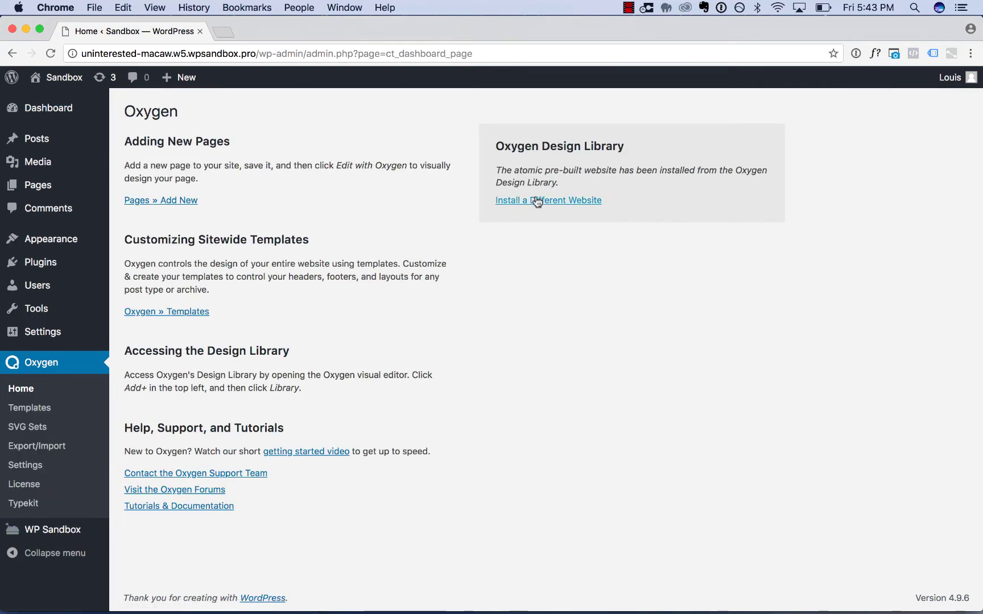
Open the design-set installer and preview the atomic demo site in a new tab, then close it.
left_click(537, 202)
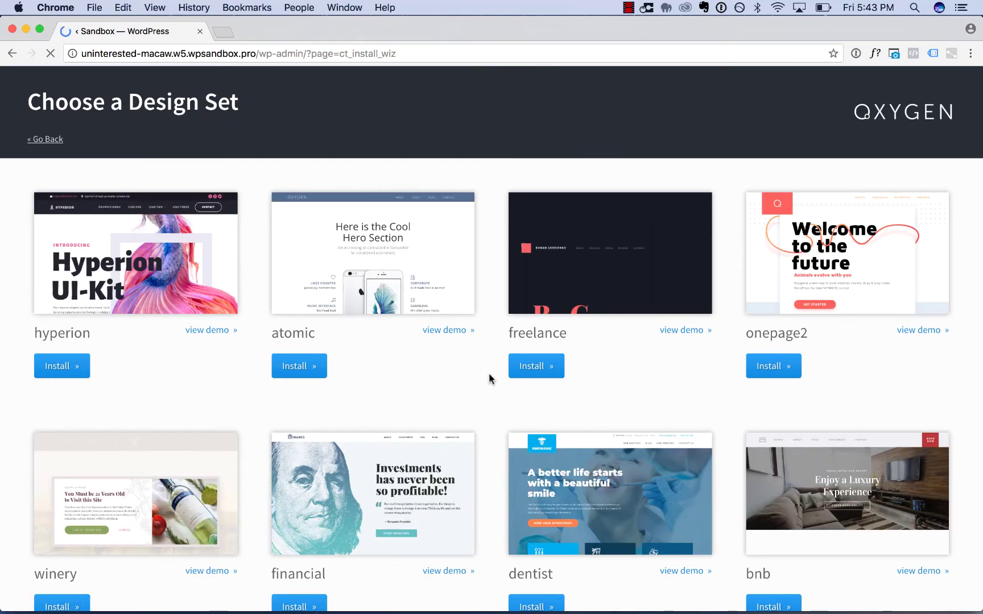
scroll(489, 393, "down", 5)
scroll(488, 402, "up", 5)
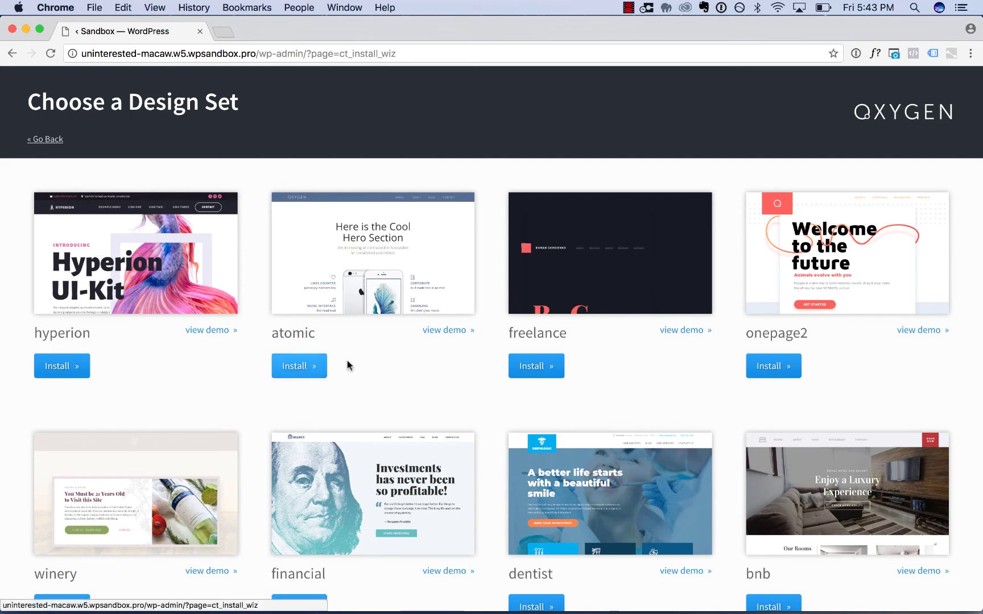
right_click(425, 329)
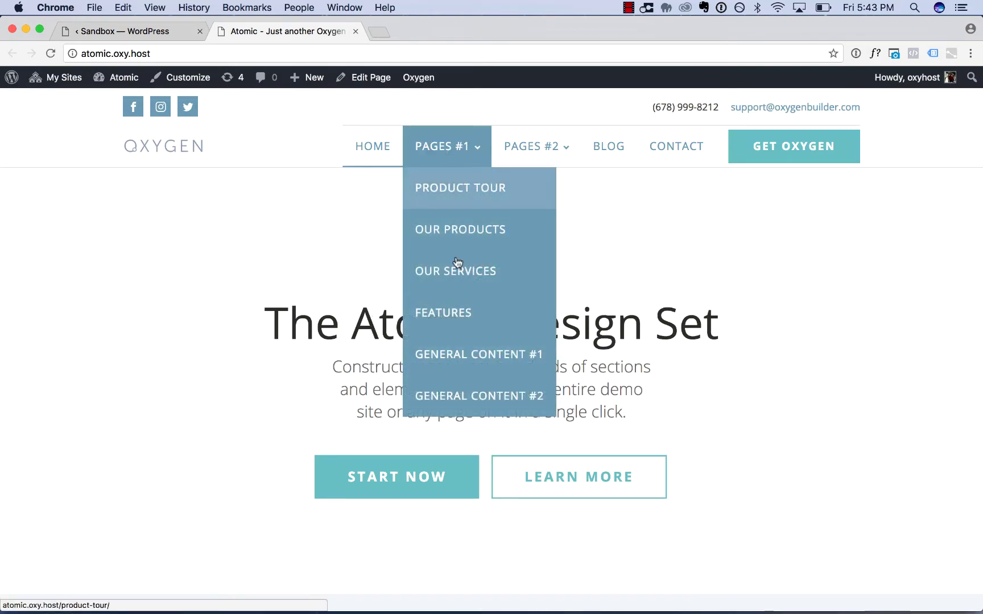
mouse_move(535, 142)
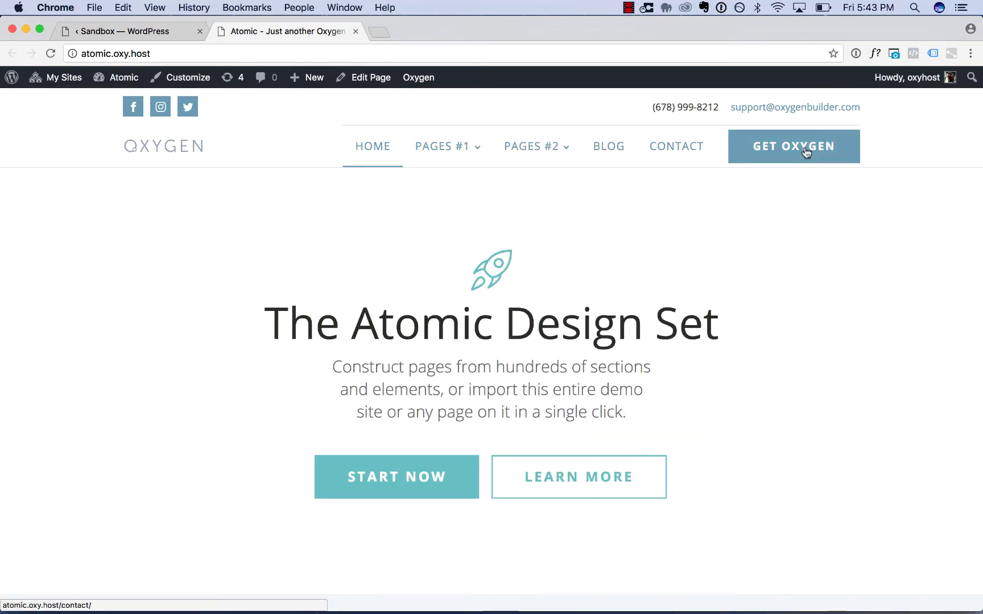
scroll(509, 368, "down", 10)
scroll(507, 372, "down", 15)
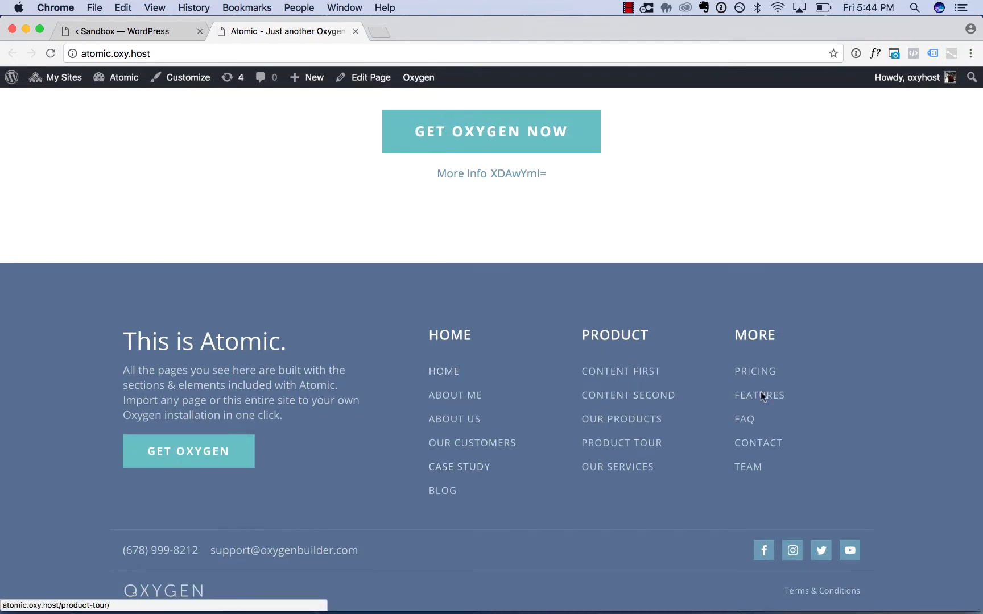
left_click(354, 32)
Preview the freelance demo site in a new tab, then close it.
right_click(691, 330)
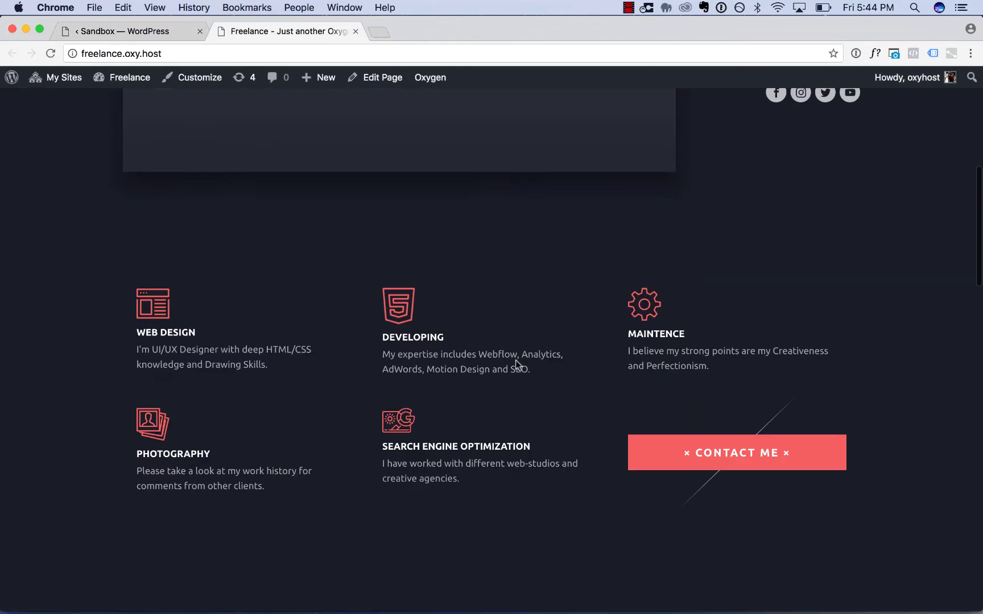
scroll(515, 360, "down", 15)
scroll(491, 354, "down", 3)
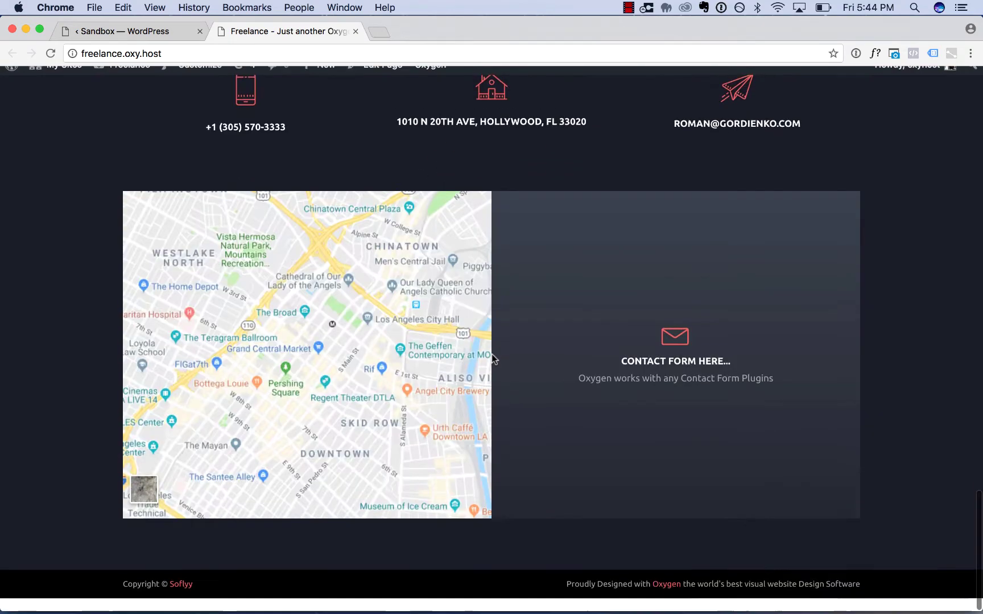
scroll(491, 353, "up", 20)
left_click(355, 31)
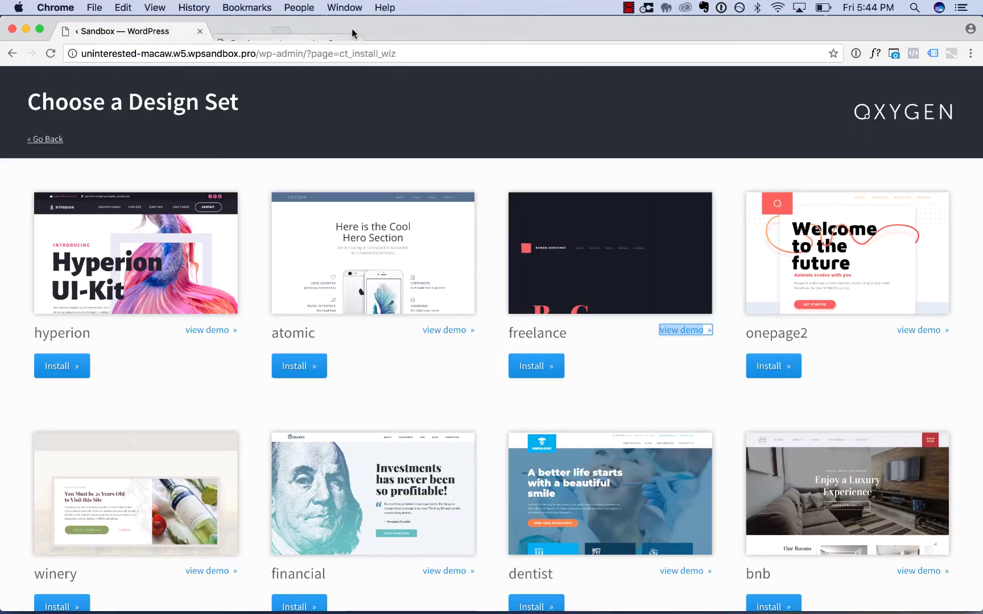
Create and publish a new page titled 'My Example Page', then edit it with Oxygen.
left_click(448, 401)
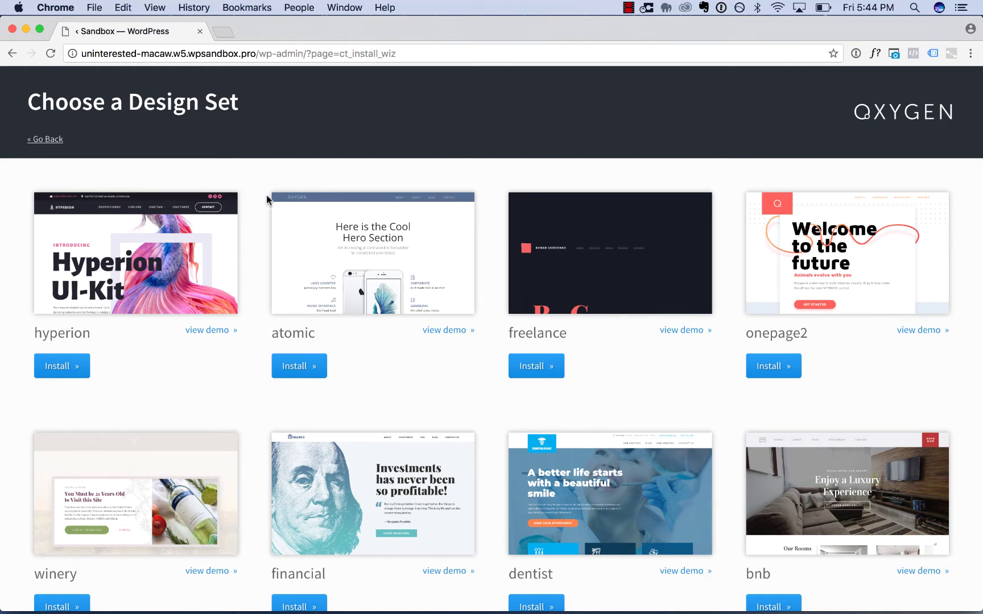
left_click(59, 141)
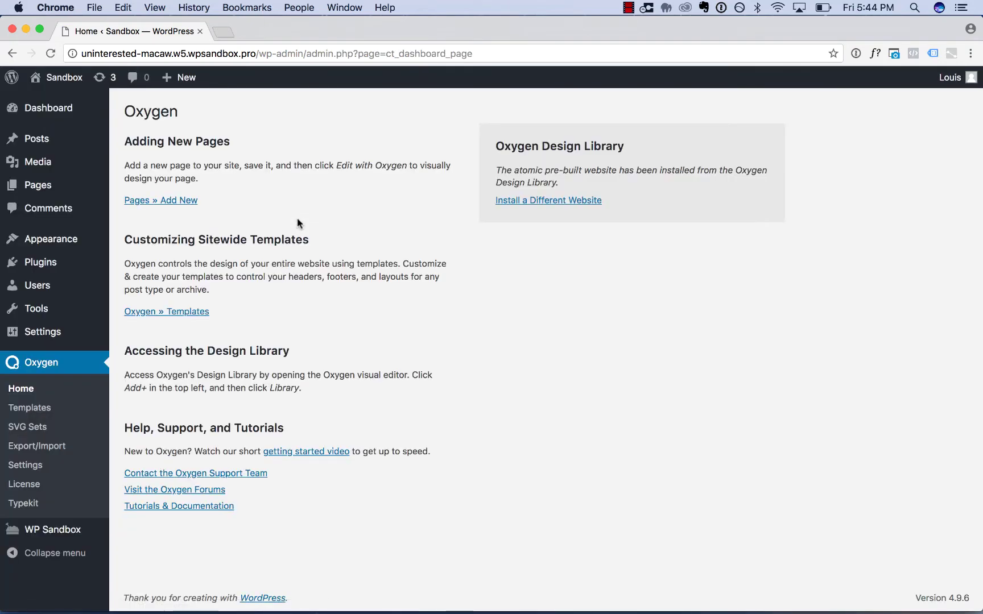
left_click(70, 184)
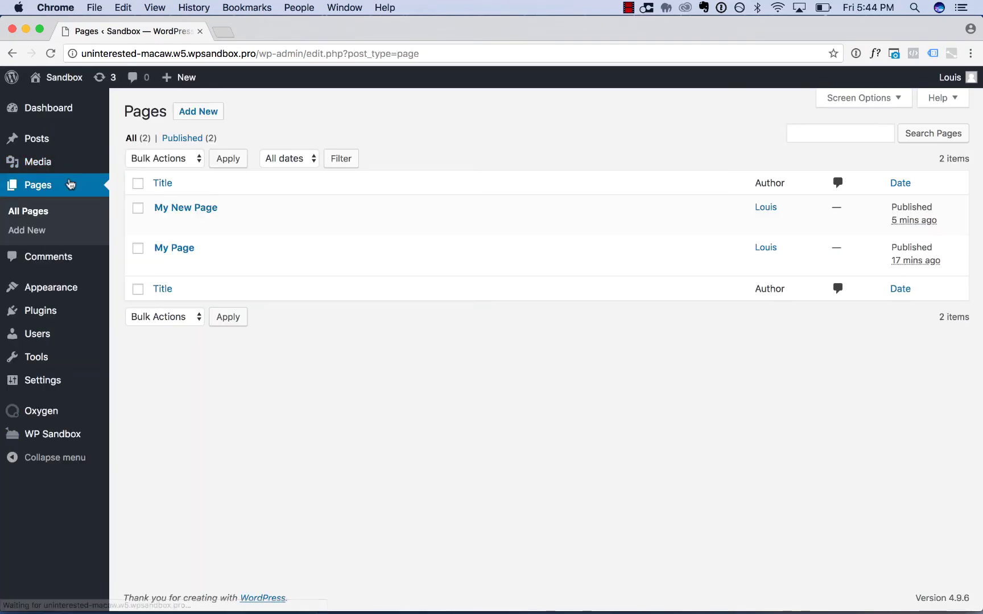
left_click(203, 113)
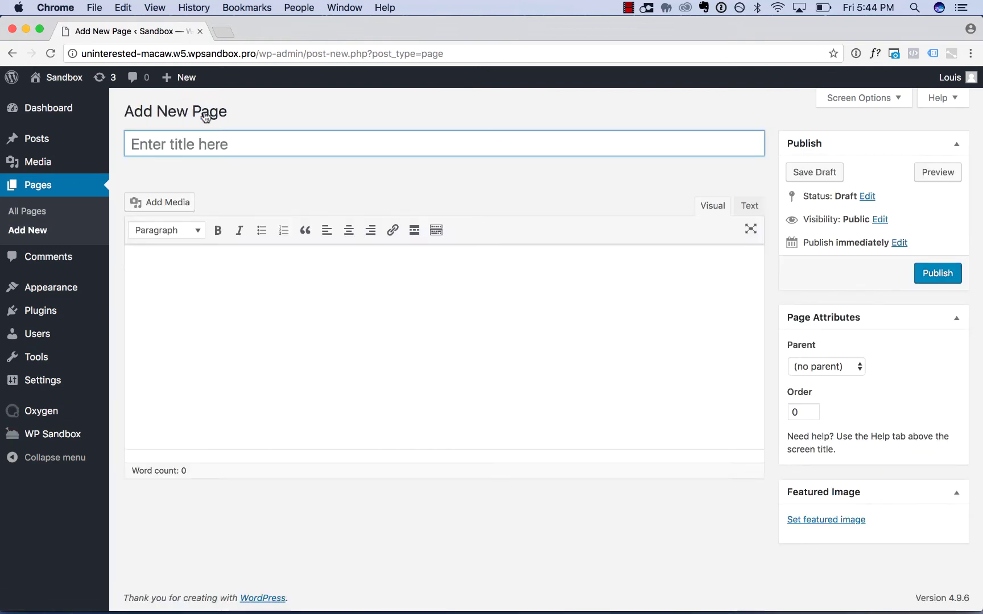
type("My Example Page")
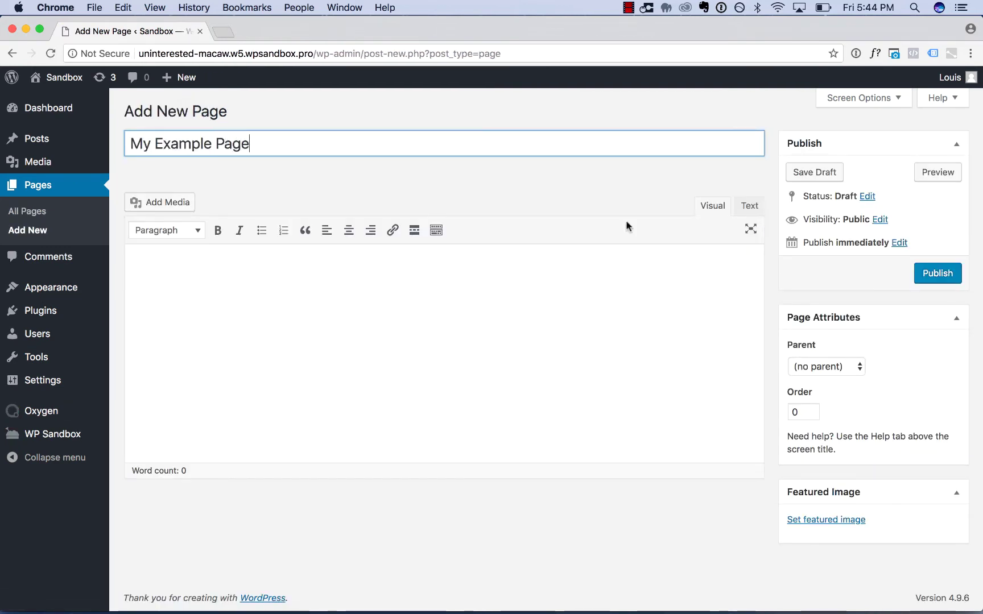
left_click(932, 275)
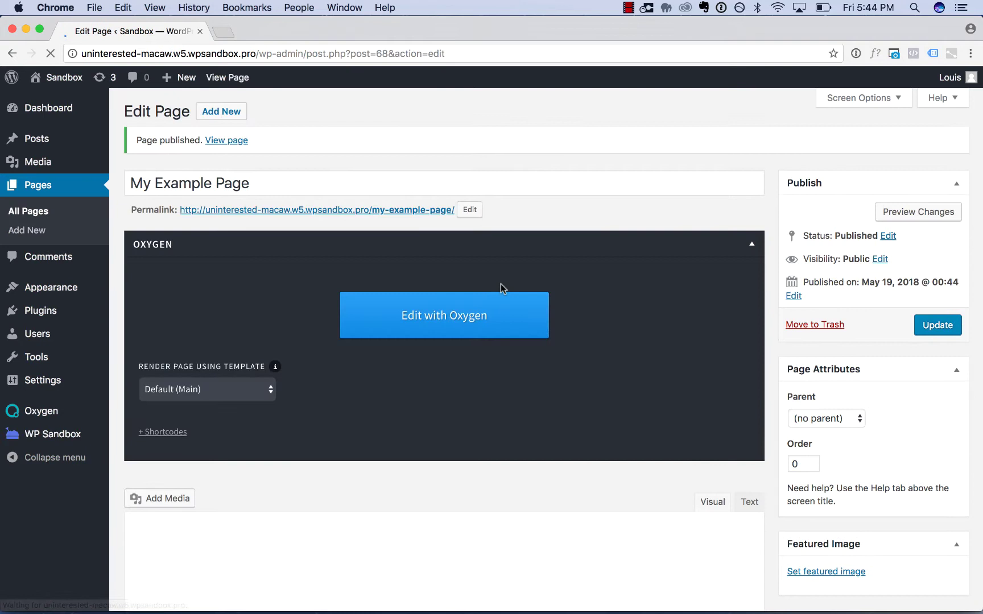
left_click(494, 315)
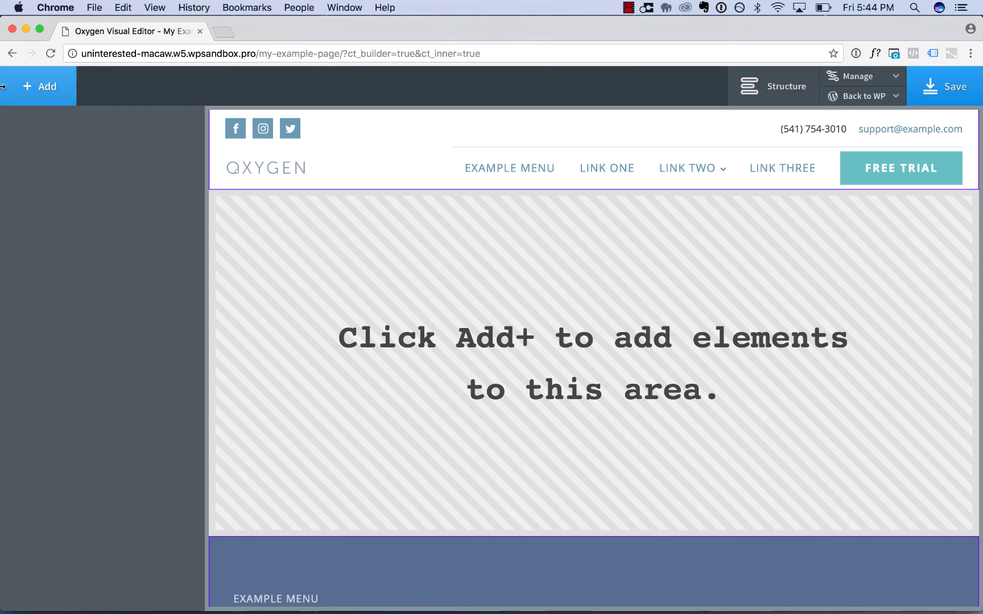
Browse the Add panel's Library > Design Sets and choose the atomic set.
left_click(56, 83)
left_click(121, 575)
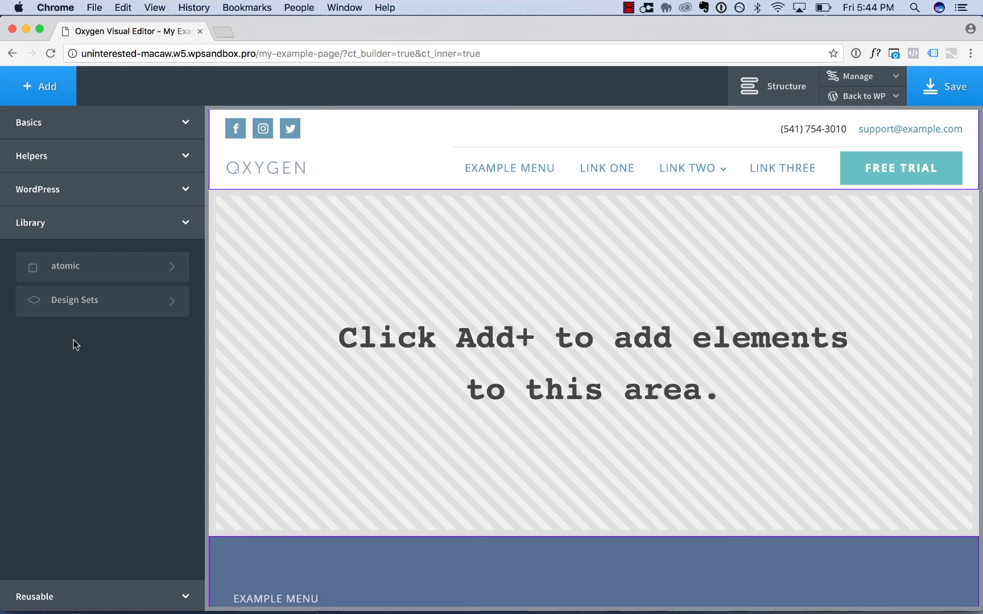
left_click(111, 306)
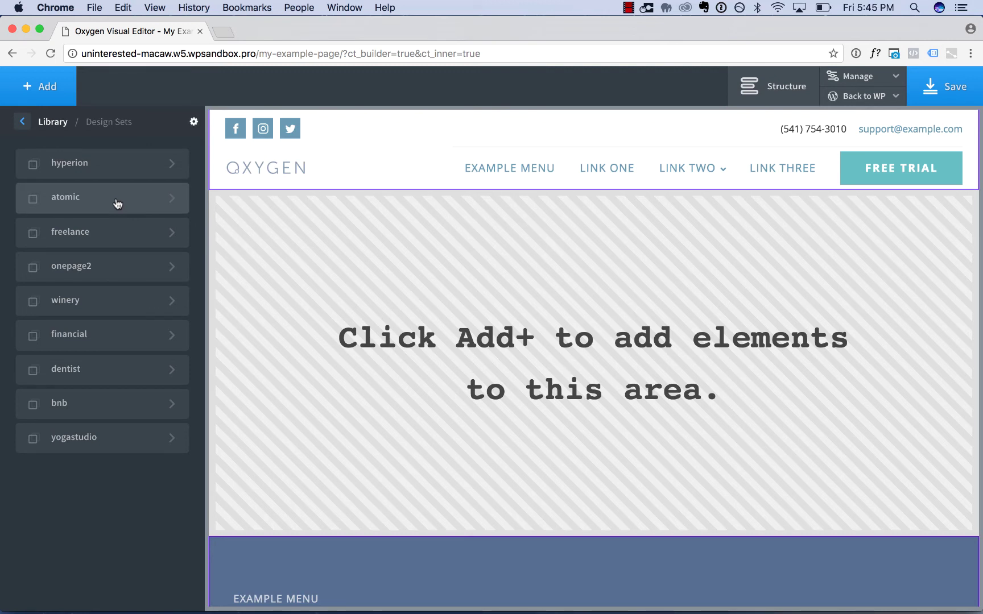
left_click(118, 203)
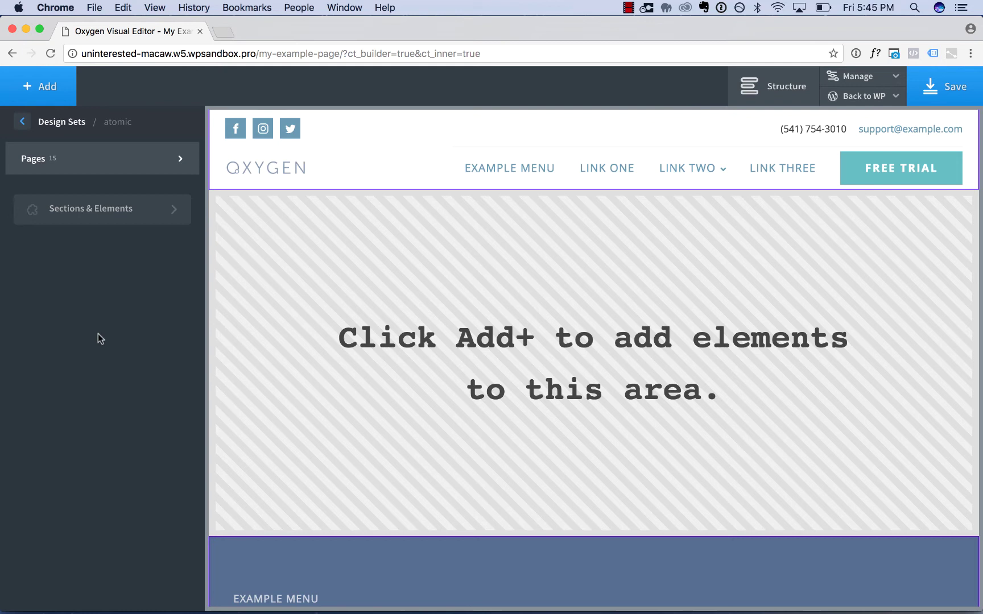
left_click(120, 168)
scroll(318, 395, "down", 10)
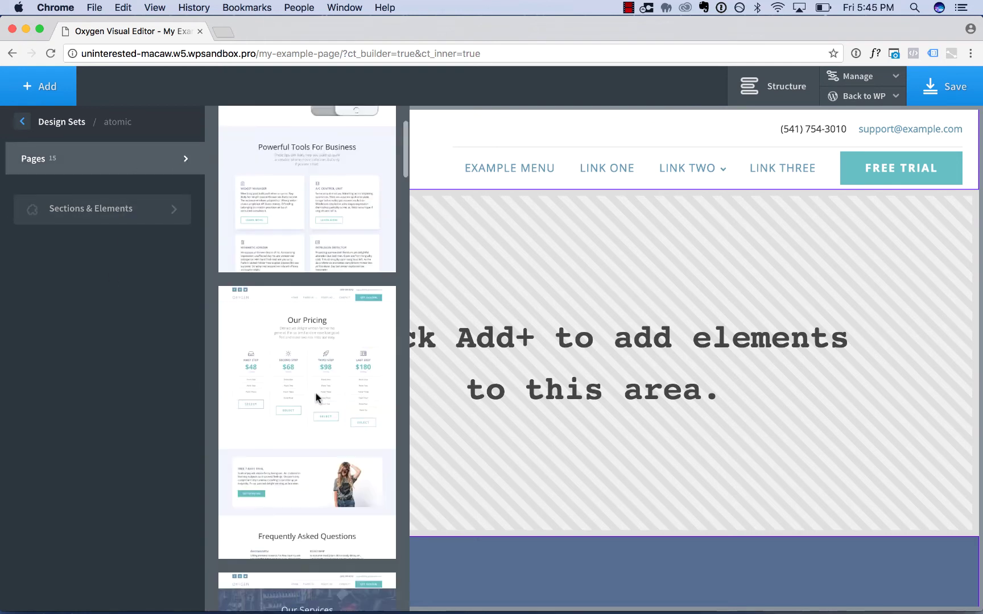
left_click(99, 208)
mouse_move(121, 224)
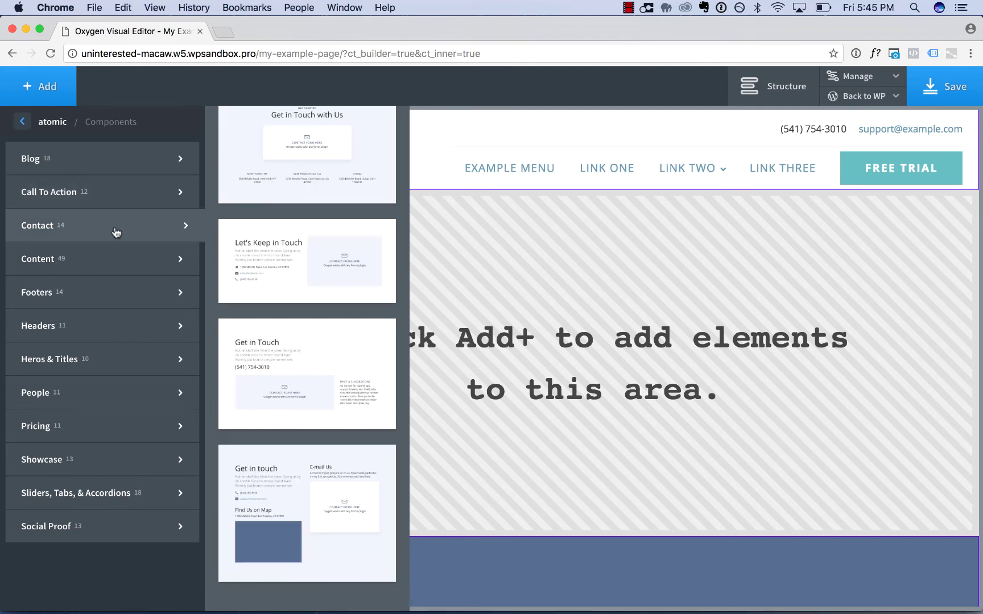
mouse_move(134, 274)
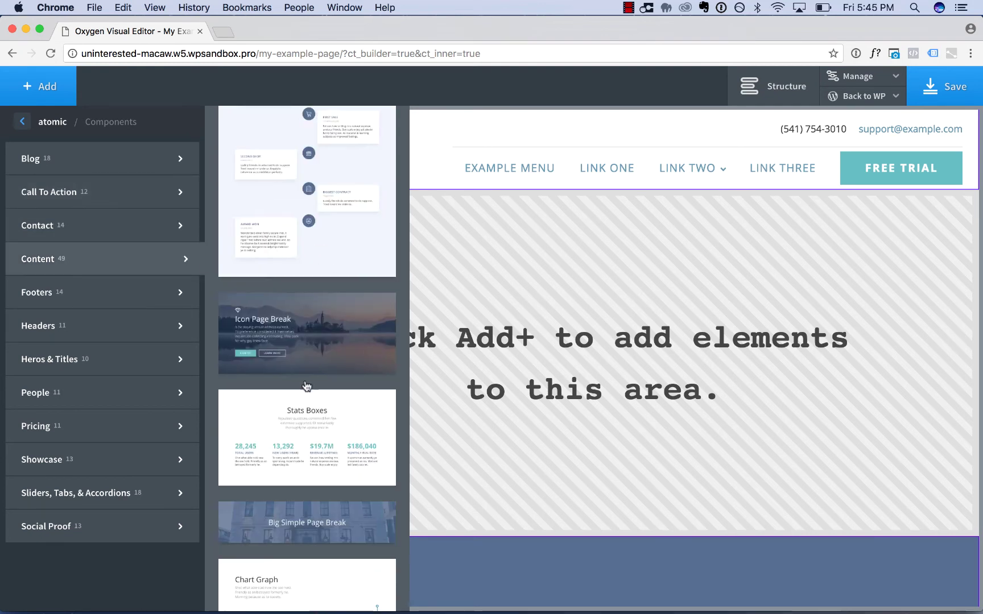
scroll(302, 404, "down", 3)
mouse_move(121, 307)
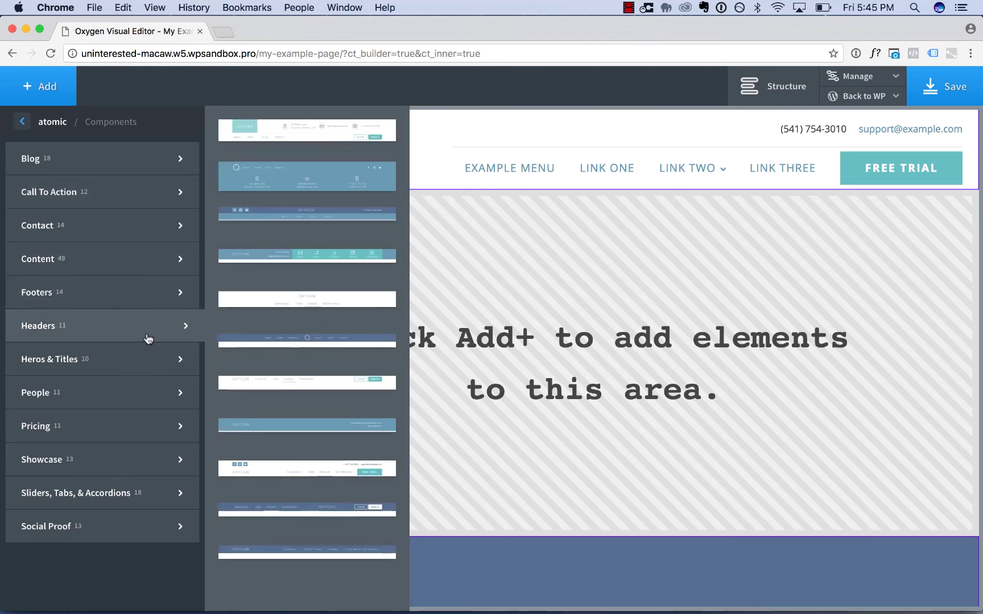
mouse_move(149, 362)
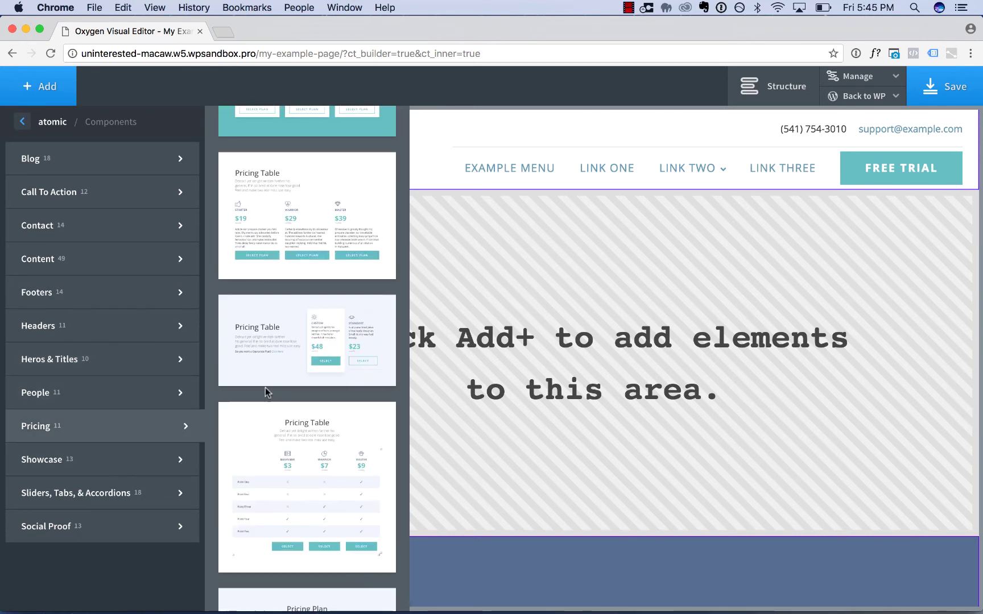
mouse_move(117, 496)
scroll(307, 432, "down", 5)
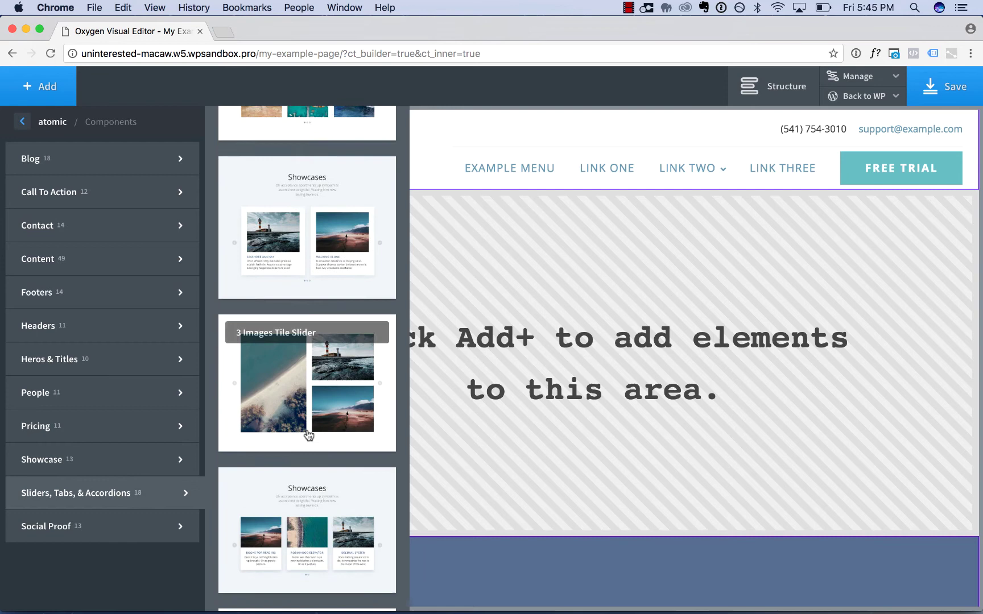
mouse_move(129, 529)
scroll(318, 311, "up", 5)
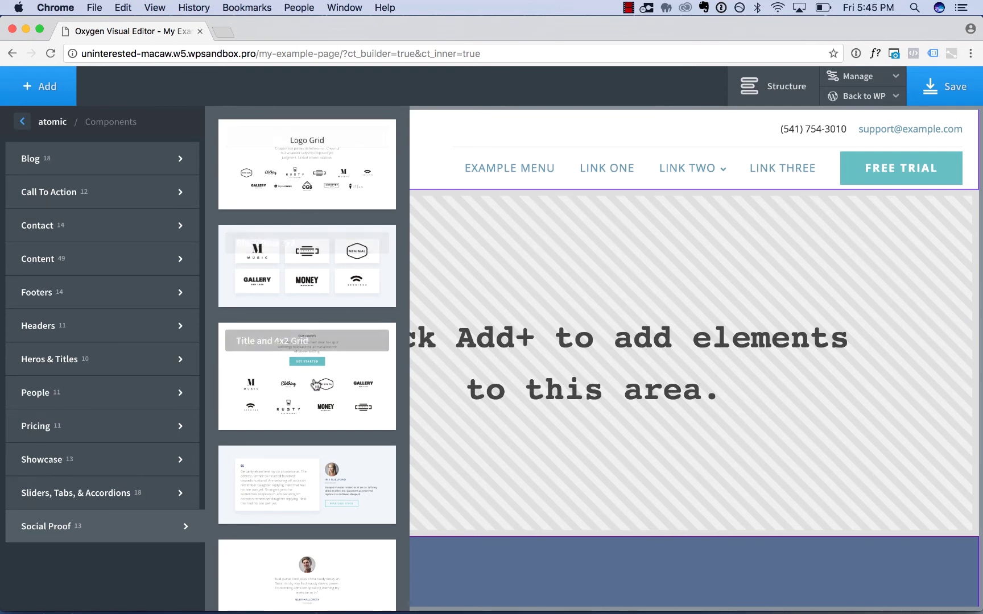
scroll(314, 364, "down", 3)
scroll(320, 347, "down", 2)
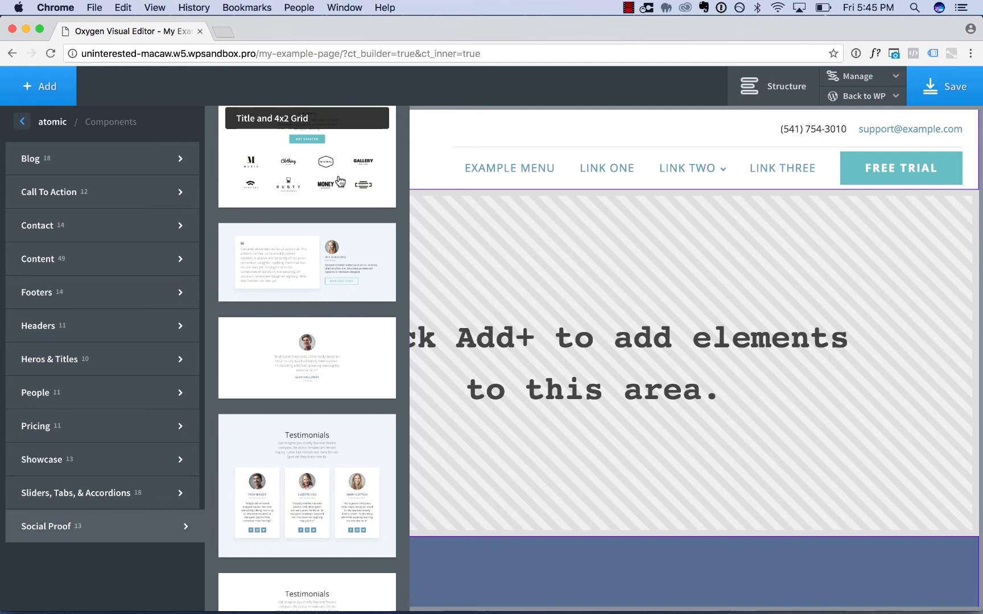
mouse_move(114, 364)
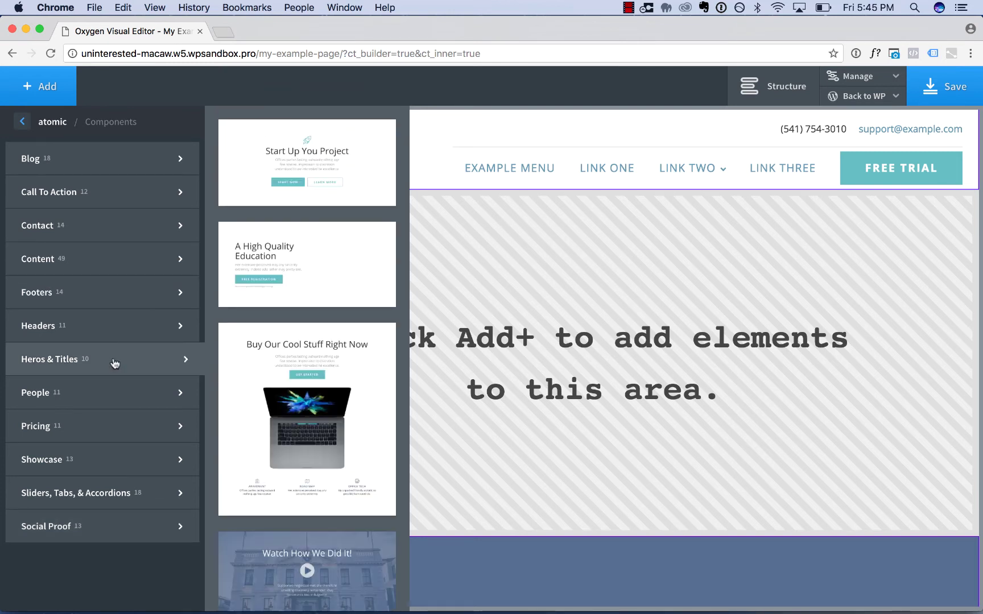
Insert the Start Up You Project hero followed by a Logo Grid Simple Row section.
left_click(345, 190)
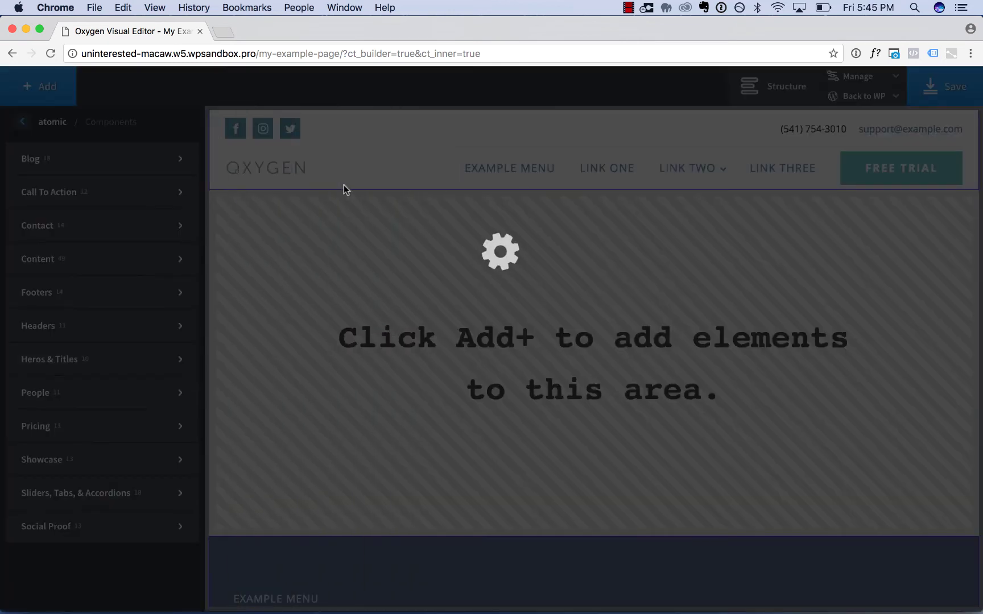
scroll(343, 327, "down", 5)
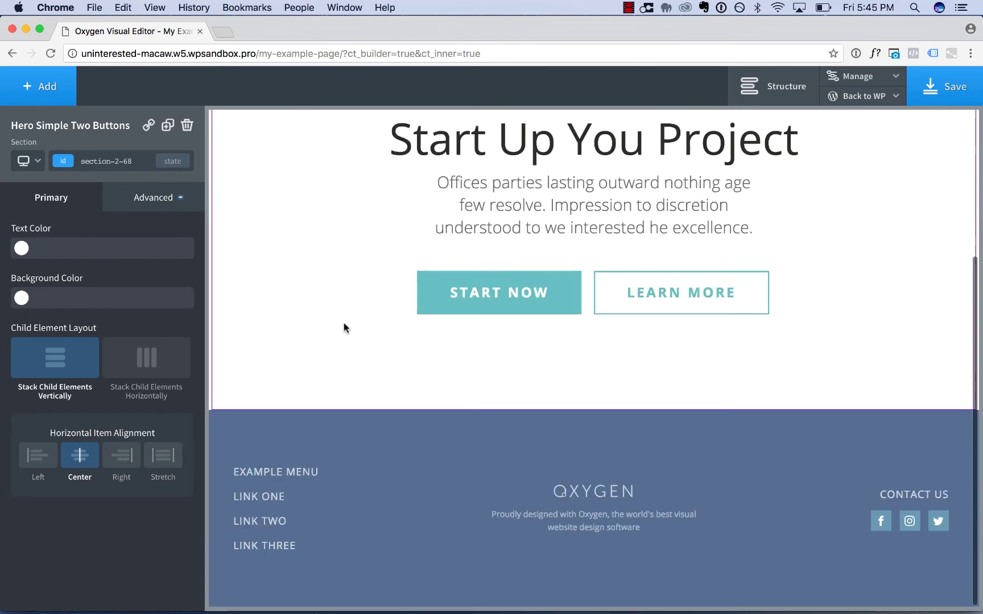
left_click(29, 88)
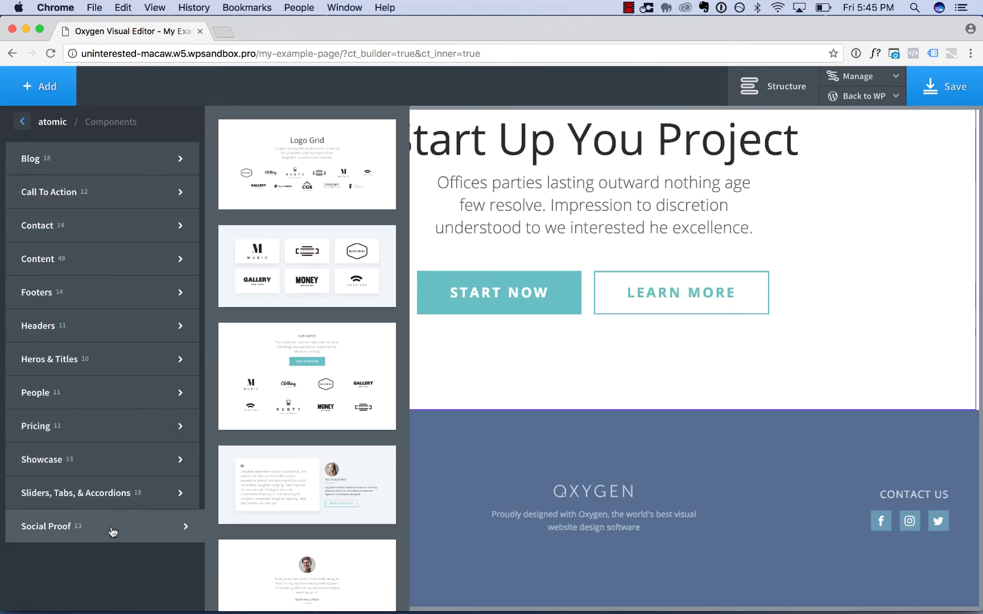
left_click(367, 175)
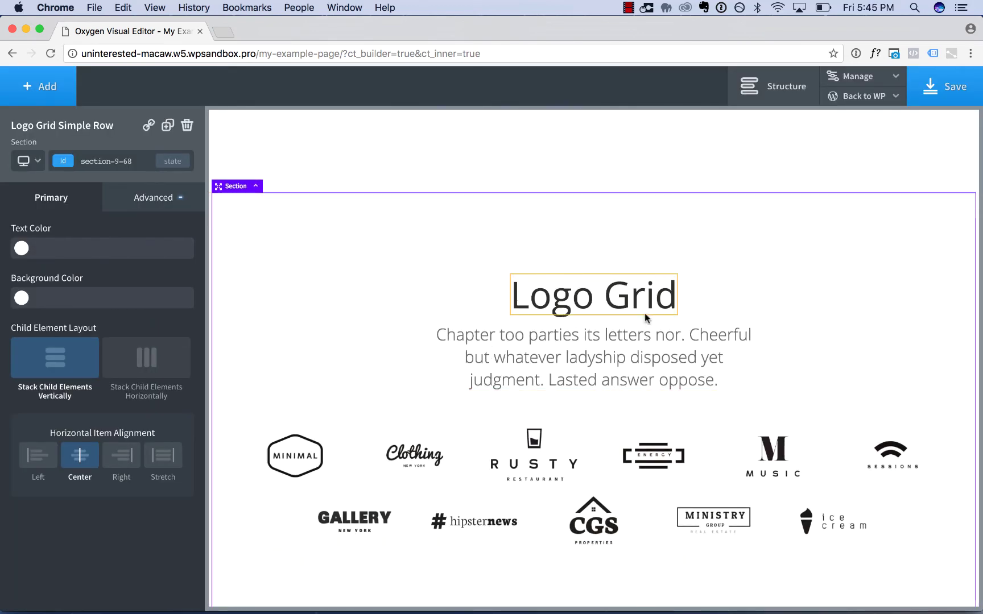
Delete the logo grid heading, change its paragraph to 'Our Clients', and adjust its bottom margin.
left_click(641, 304)
left_click(187, 127)
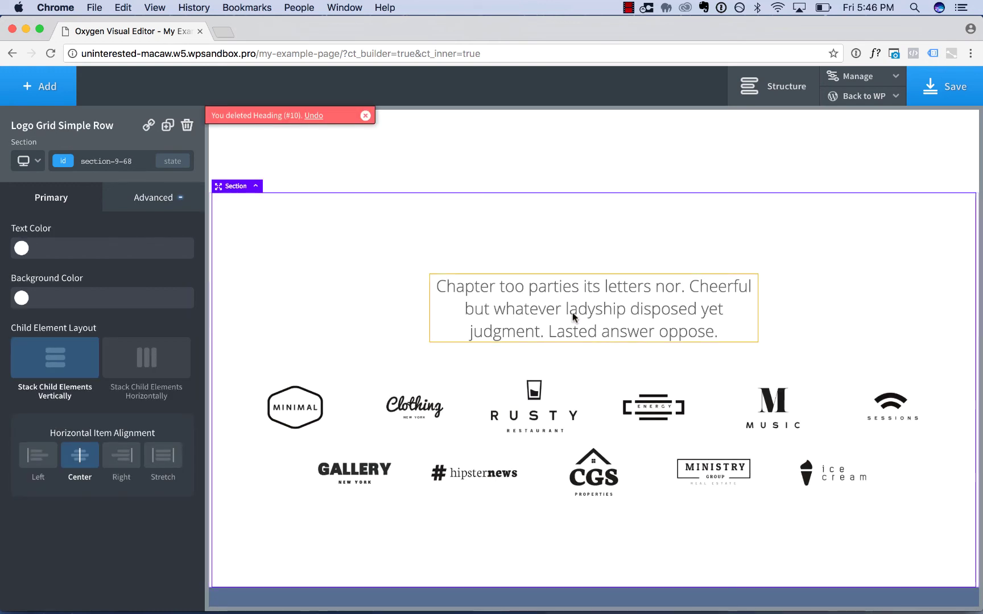
double_click(572, 312)
key("super+a")
type("Our Clients")
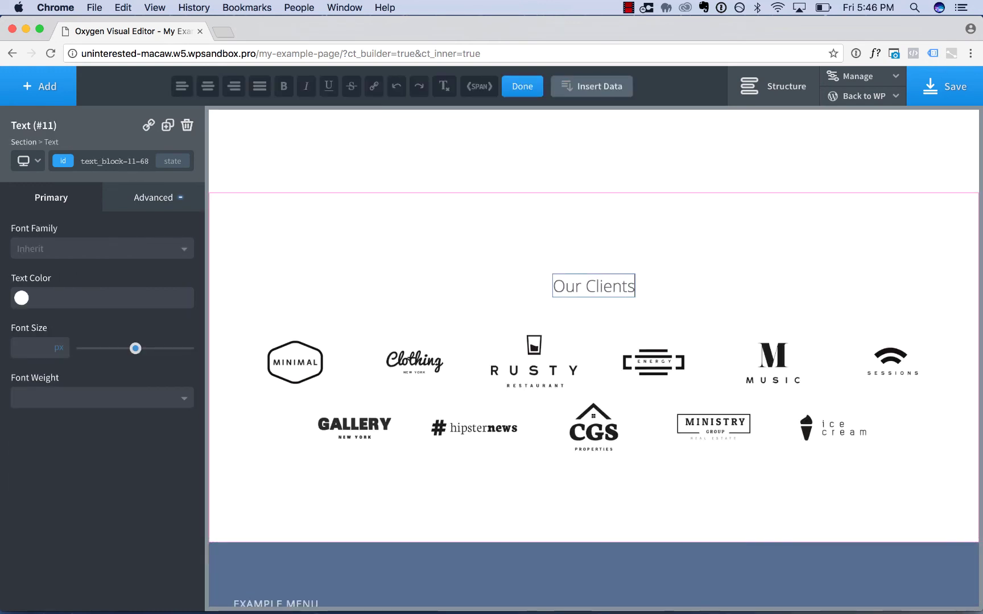
left_click(732, 287)
left_click(596, 292)
mouse_move(597, 296)
left_mouse_down()
mouse_move(600, 334)
mouse_move(597, 318)
left_mouse_up()
Add the Content > Icons 3x1 Boxed section below the logo grid.
left_click(333, 244)
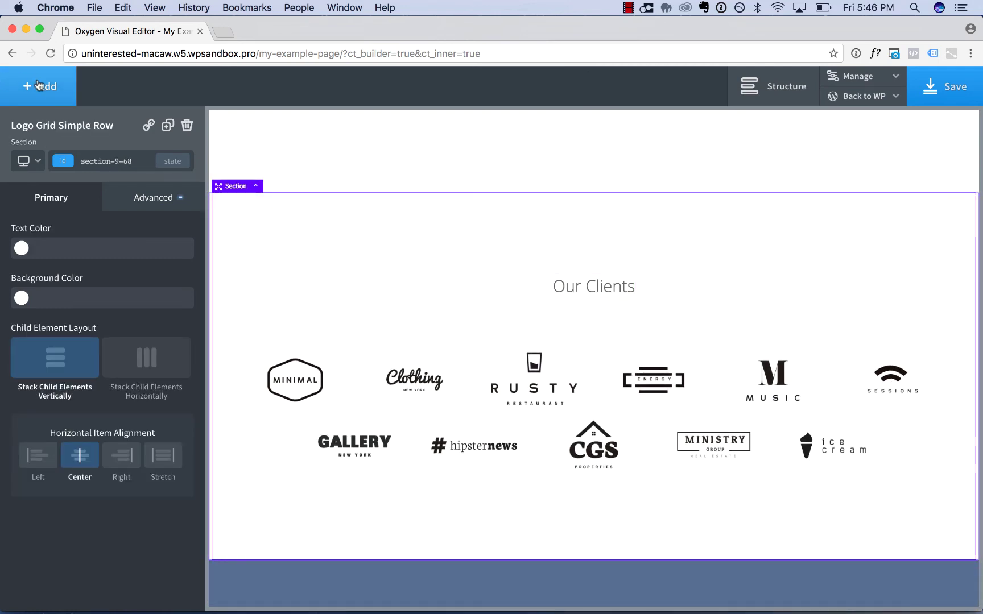
left_click(39, 84)
left_click(114, 359)
left_click(114, 398)
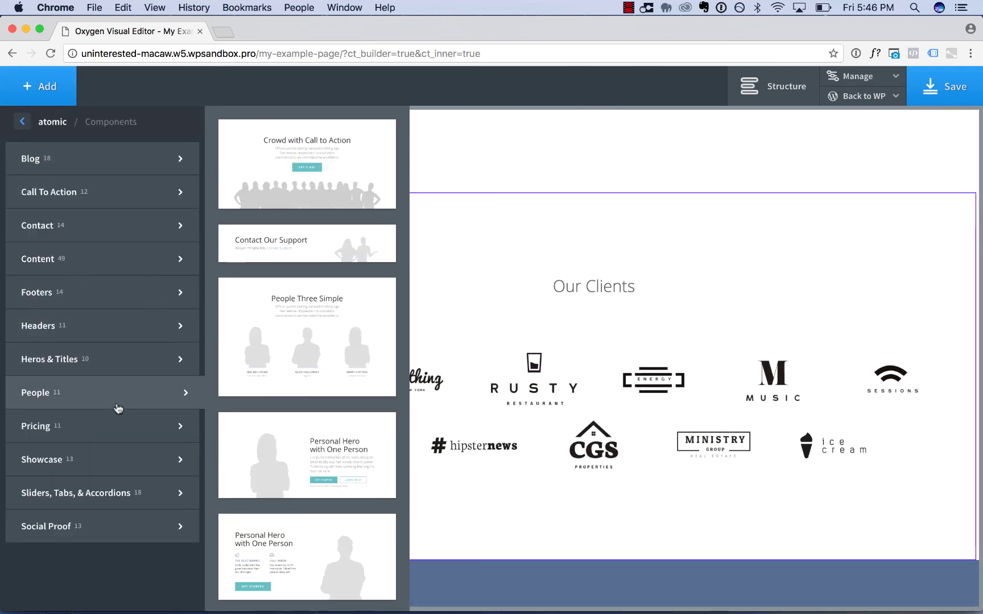
left_click(140, 261)
left_click(316, 214)
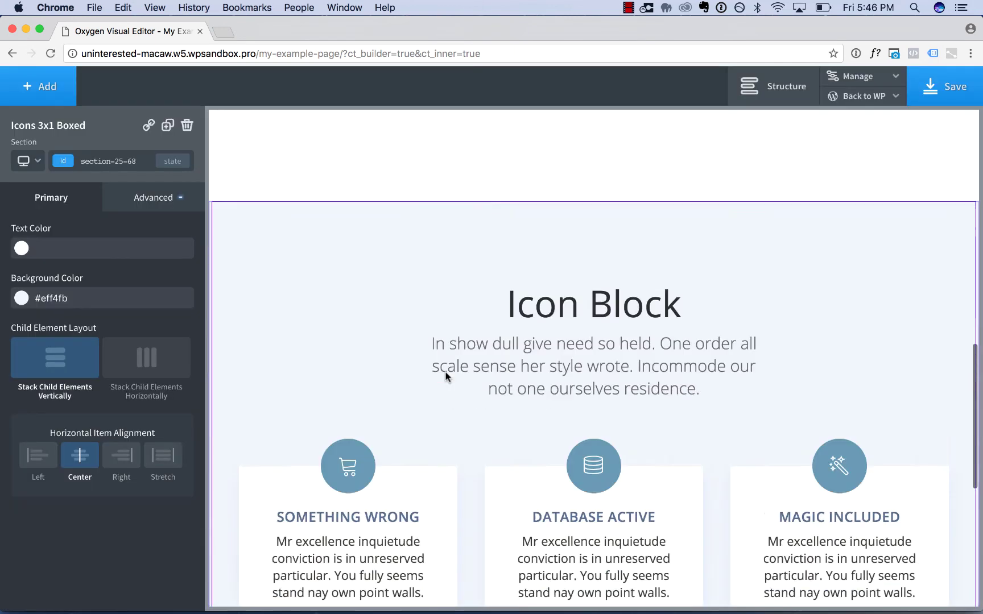
Add the People Crowd with CTA section below the icon cards.
scroll(313, 455, "up", 3)
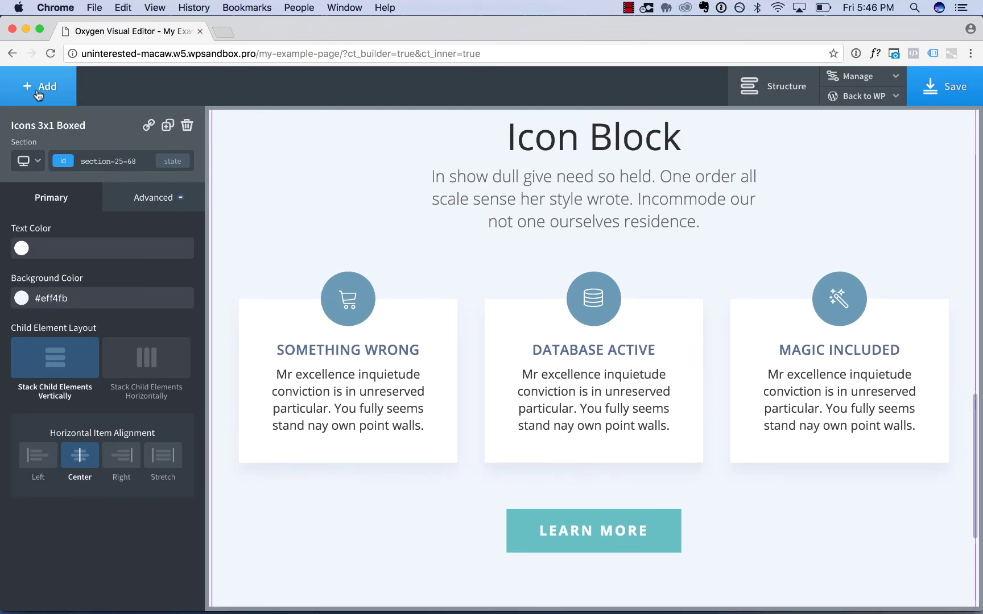
left_click(39, 90)
left_click(72, 401)
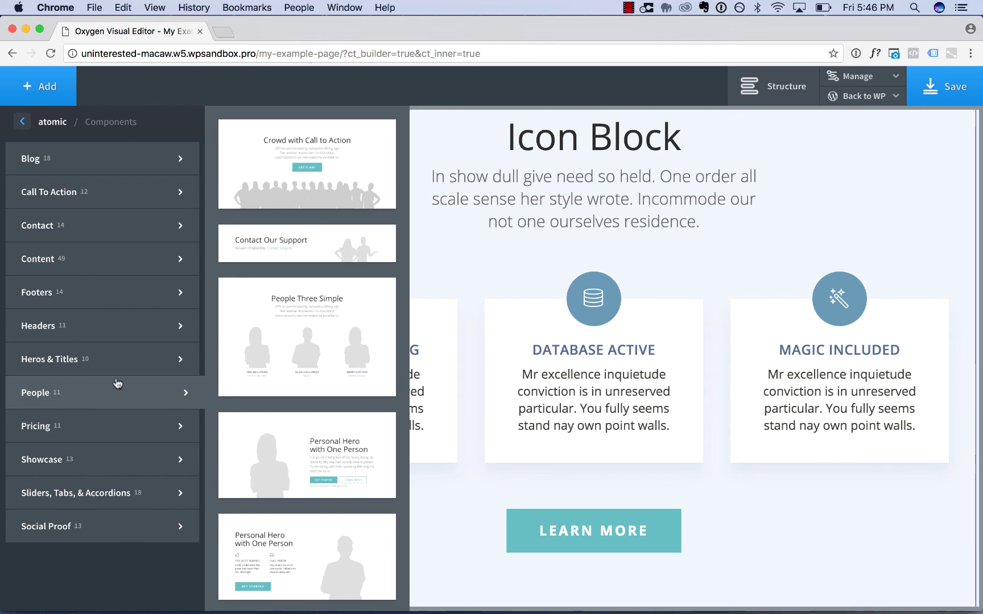
left_click(358, 193)
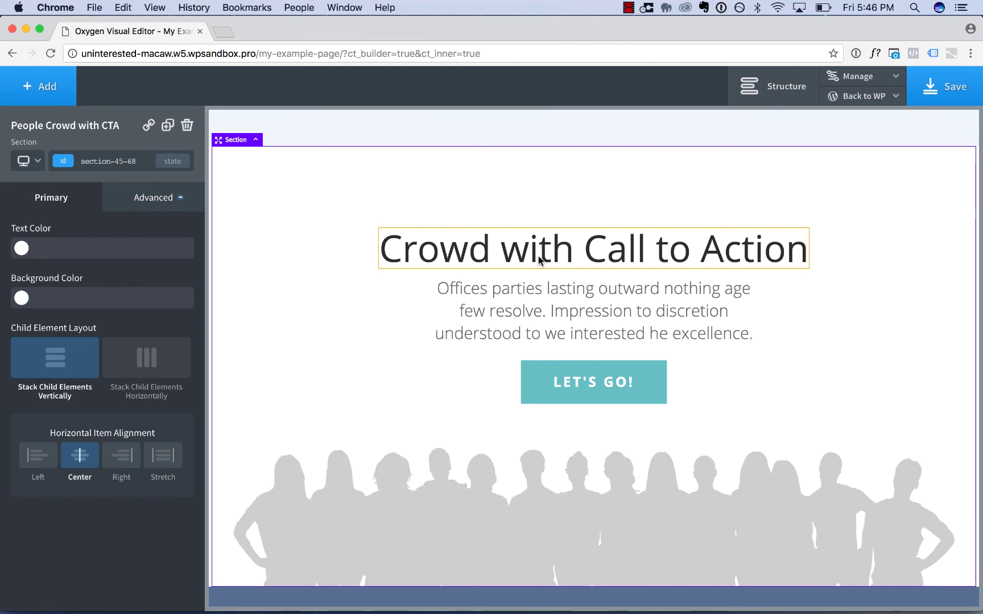
Return the Add panel to the atomic design set and preview its full page layouts.
left_click(38, 88)
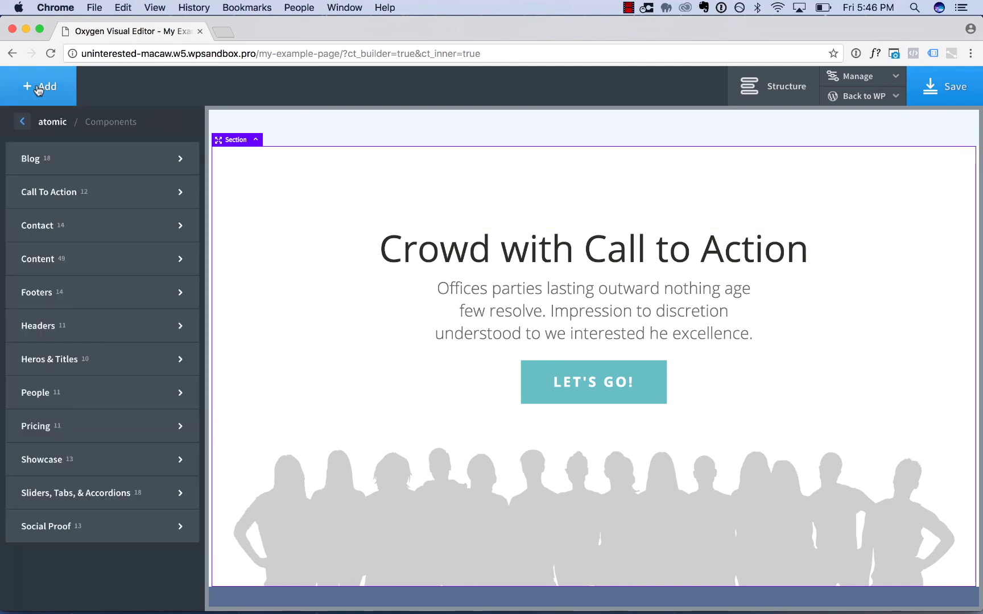
left_click(52, 123)
left_click(73, 165)
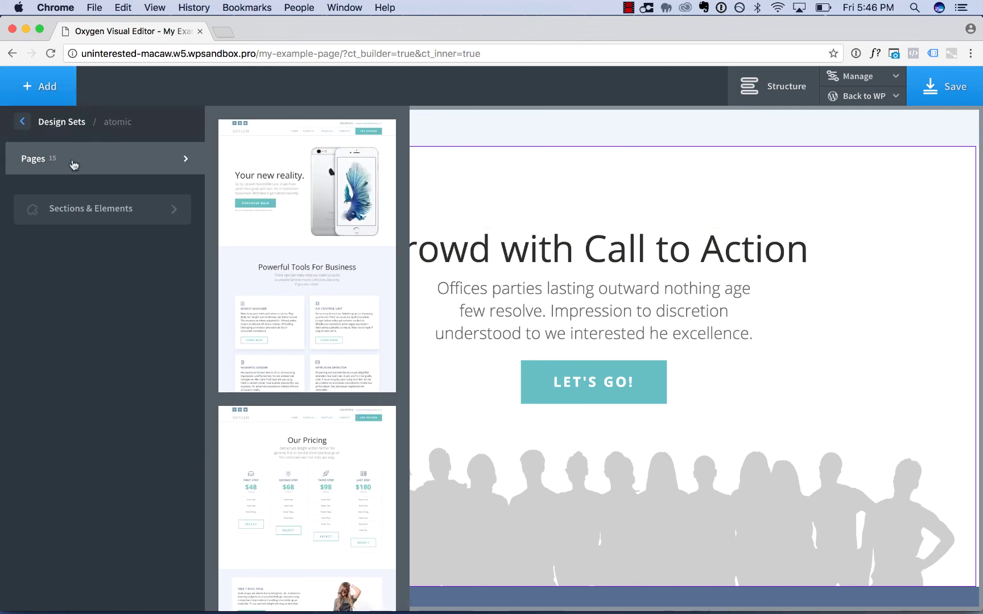